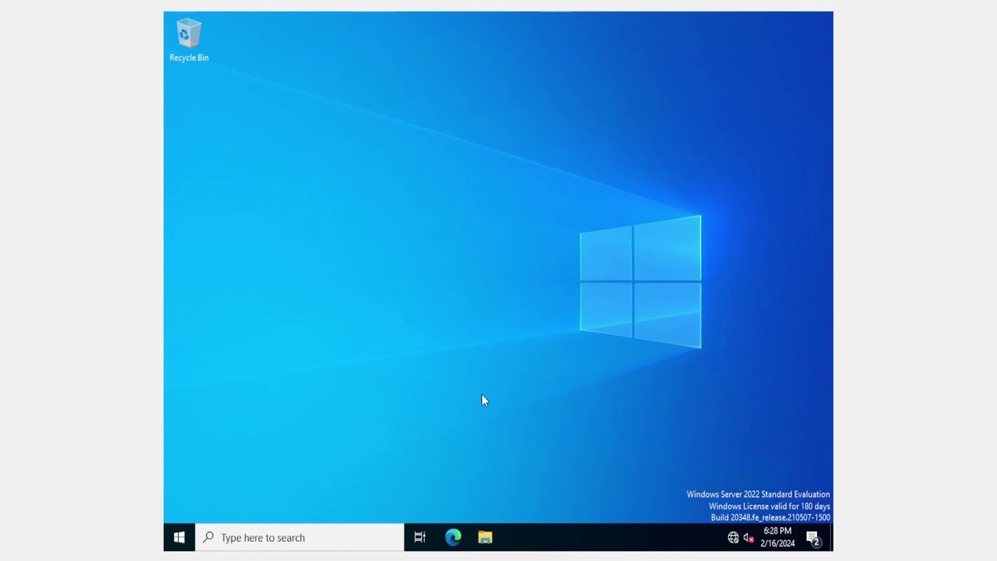
Ping 192.168.10.10 from Command Prompt and get four of four replies
left_click(268, 540)
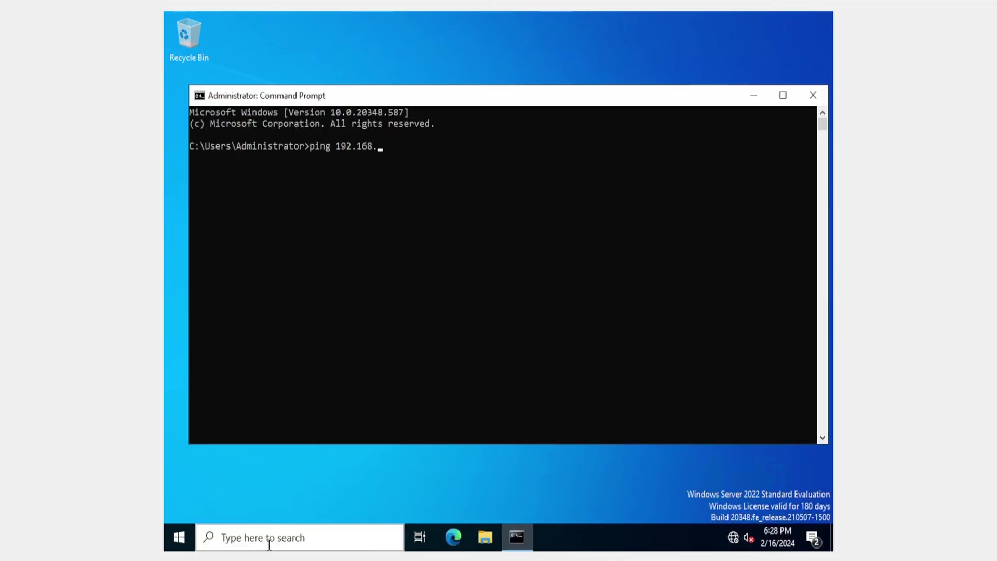
type("10.10")
key("Return")
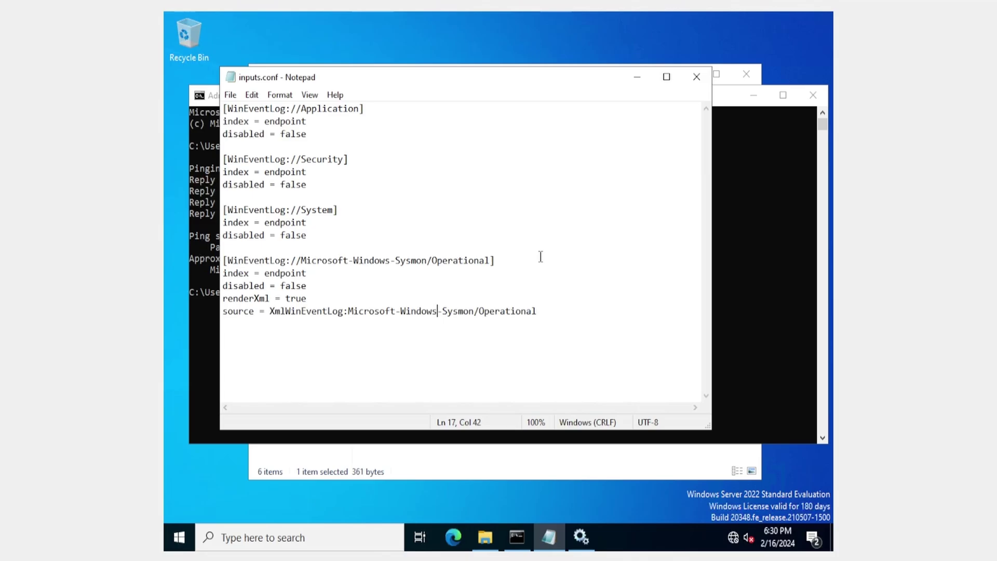
Select SplunkForwarder in Services and scroll right to its Log On As column
key("alt+Tab")
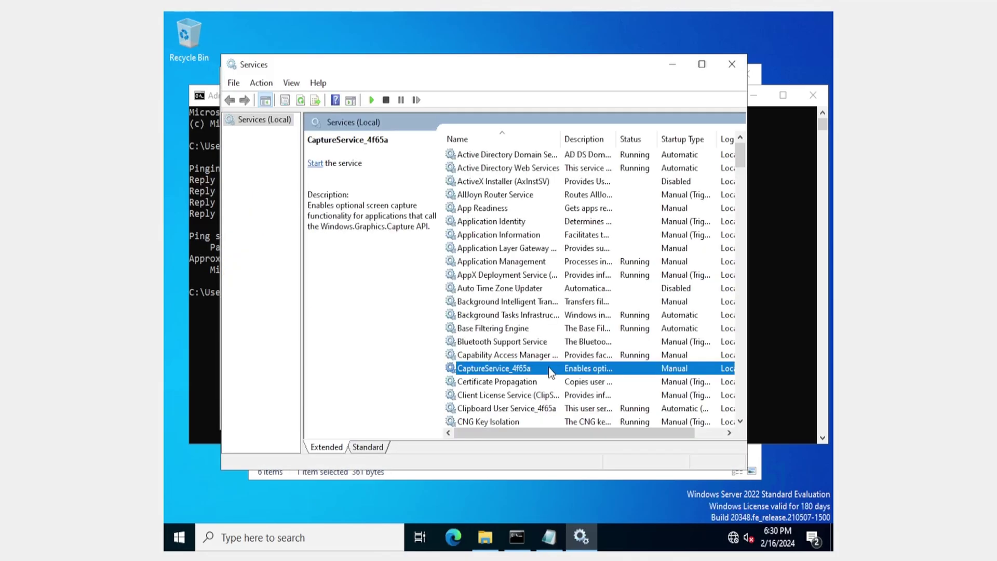
key("s")
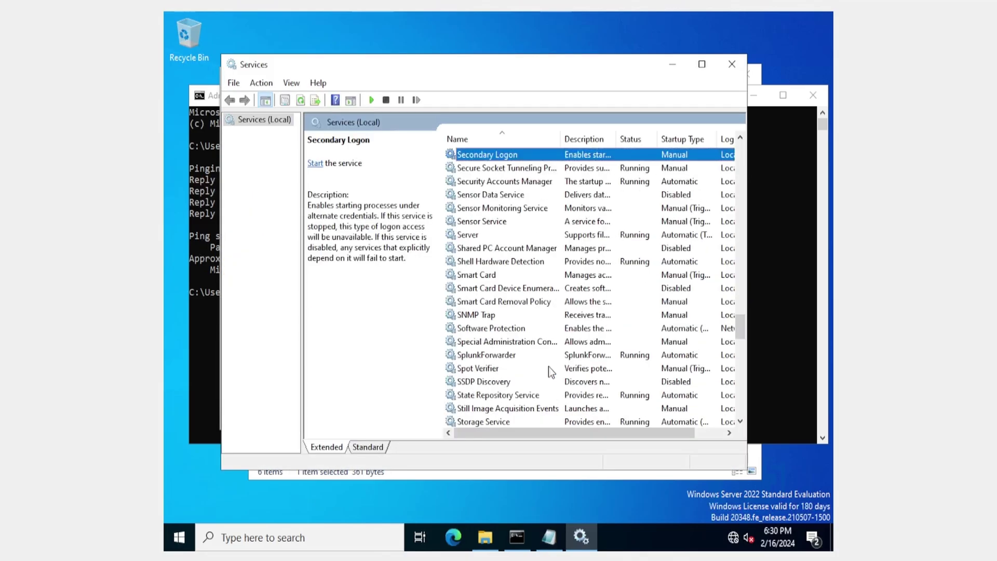
left_click(516, 357)
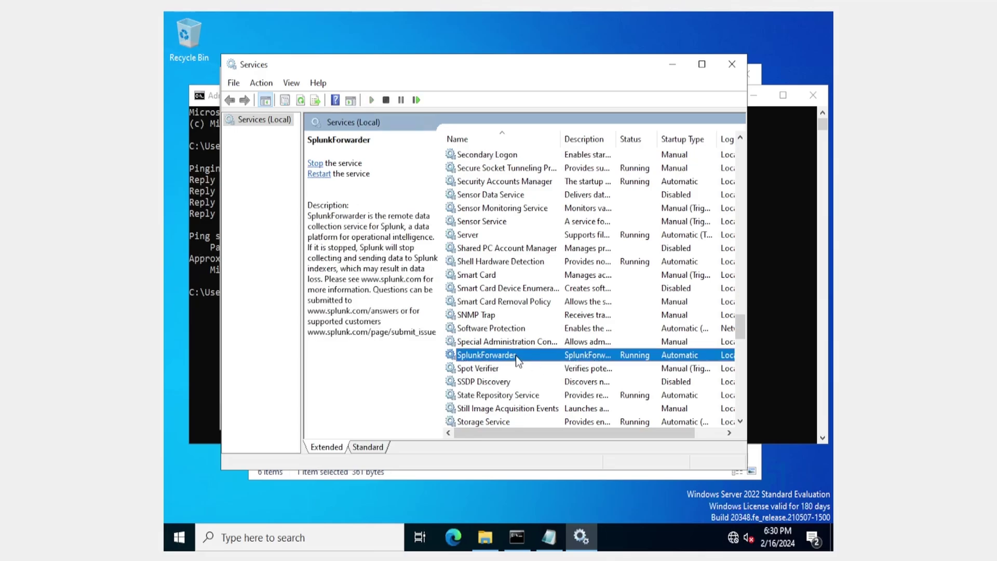
scroll(515, 356, "right", 2)
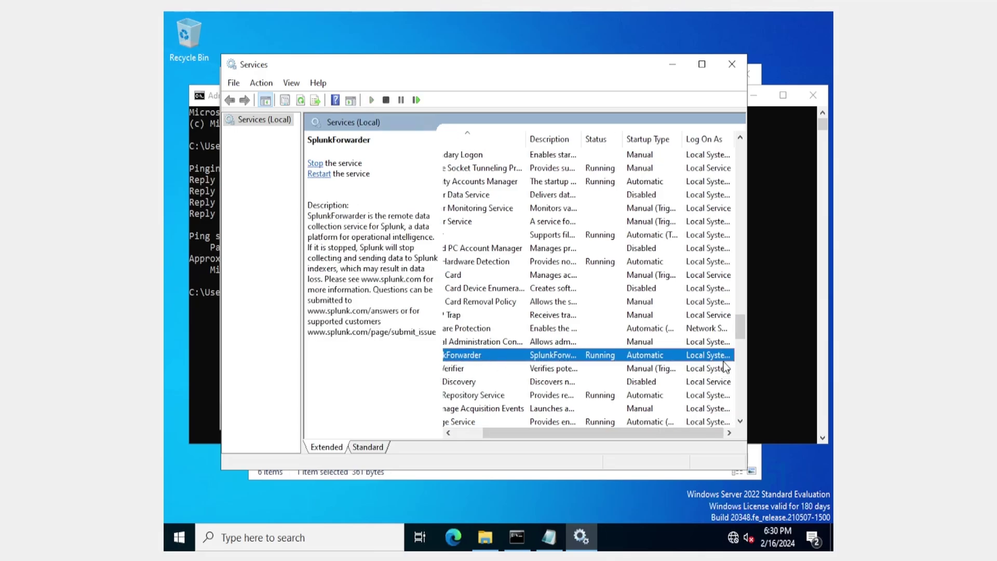
On SplunkForwarder's Log On settings, try This account, then reselect Local System account
double_click(724, 358)
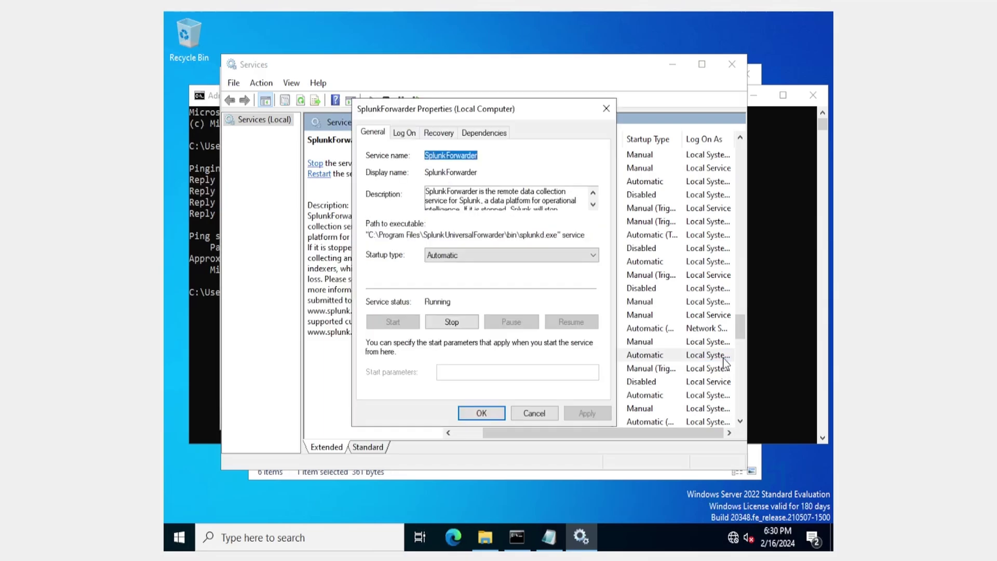
left_click(407, 134)
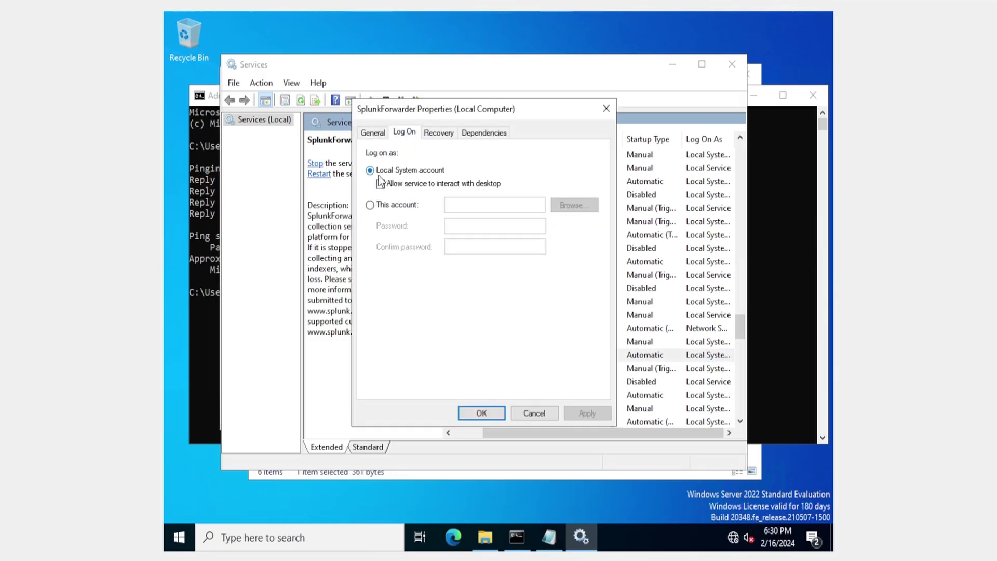
left_click(410, 205)
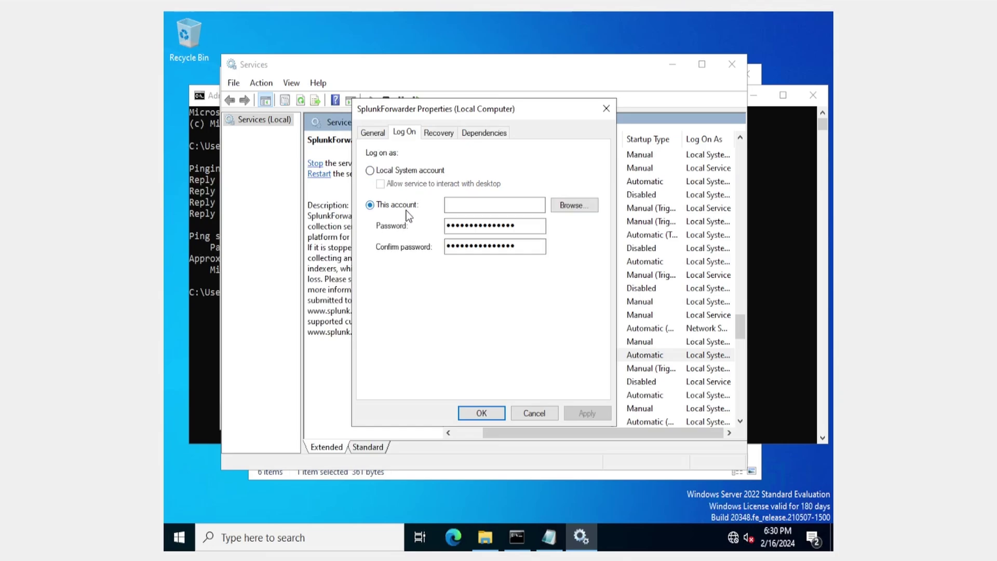
left_click(412, 173)
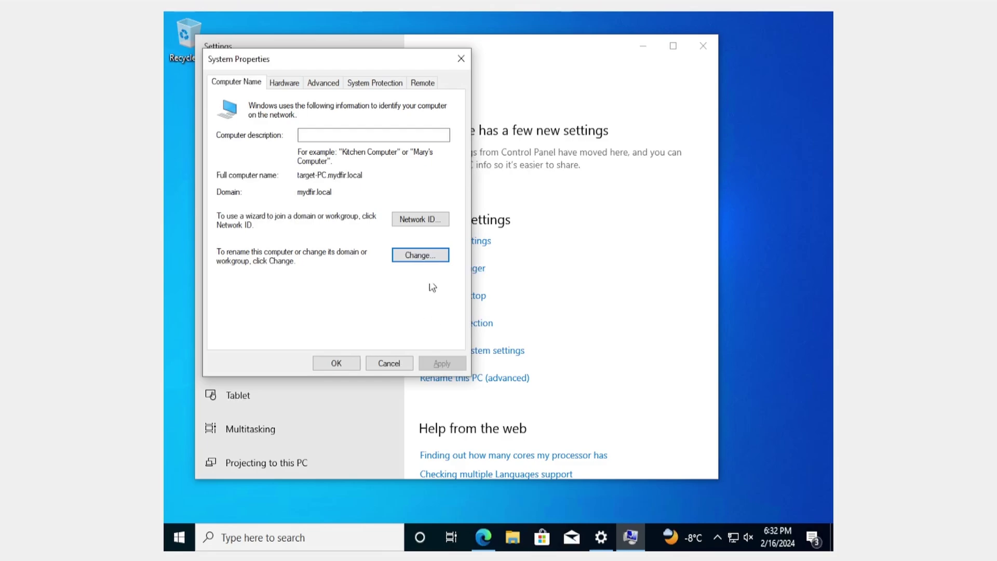
Open the Computer Name/Domain Changes dialog and check target-PC's domain reads mydfir.local
left_click(429, 263)
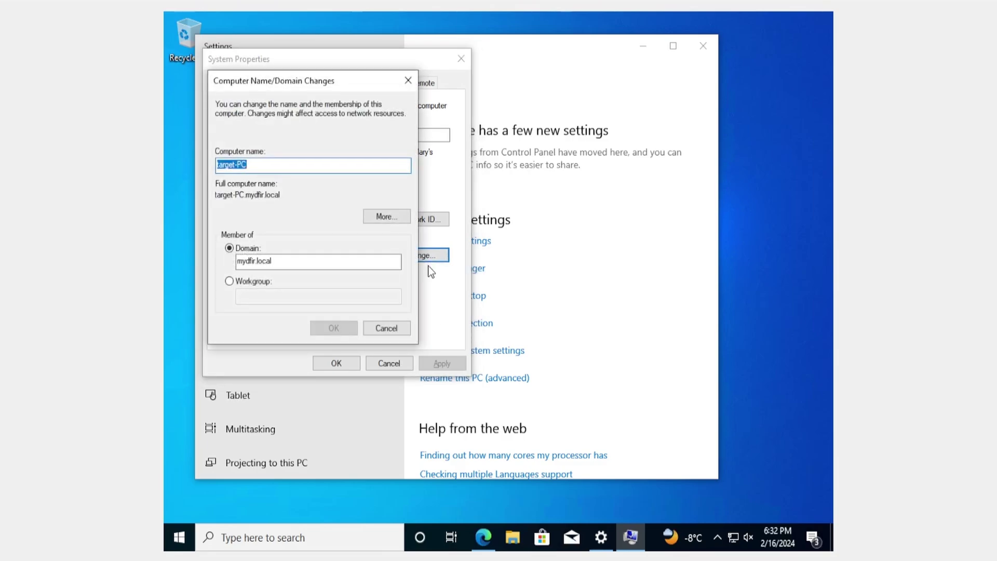
left_click(312, 261)
right_click(730, 537)
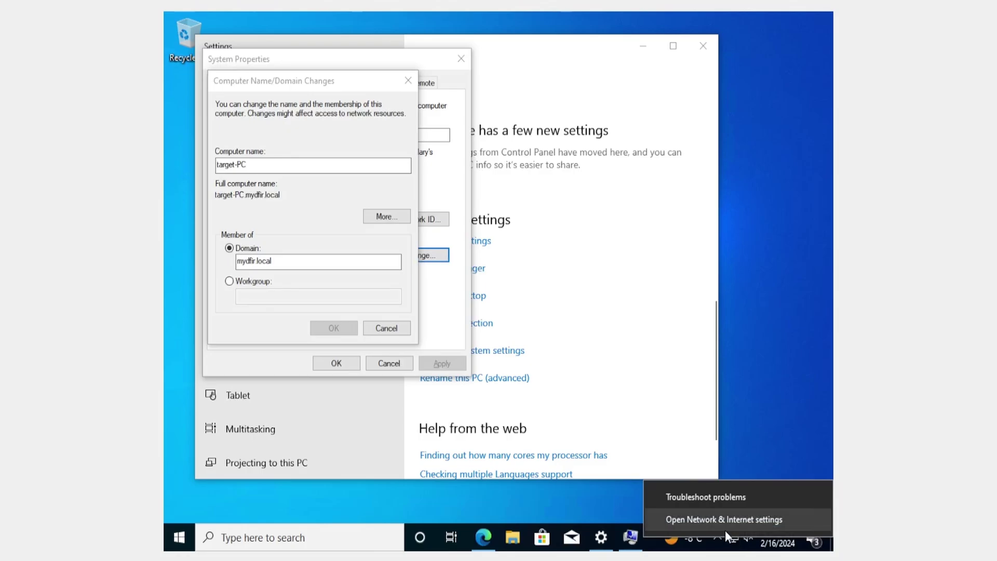
Show Ethernet IPv4 properties: IP 192.168.10.100, gateway 192.168.10.1, DNS 192.168.10.7
left_click(725, 531)
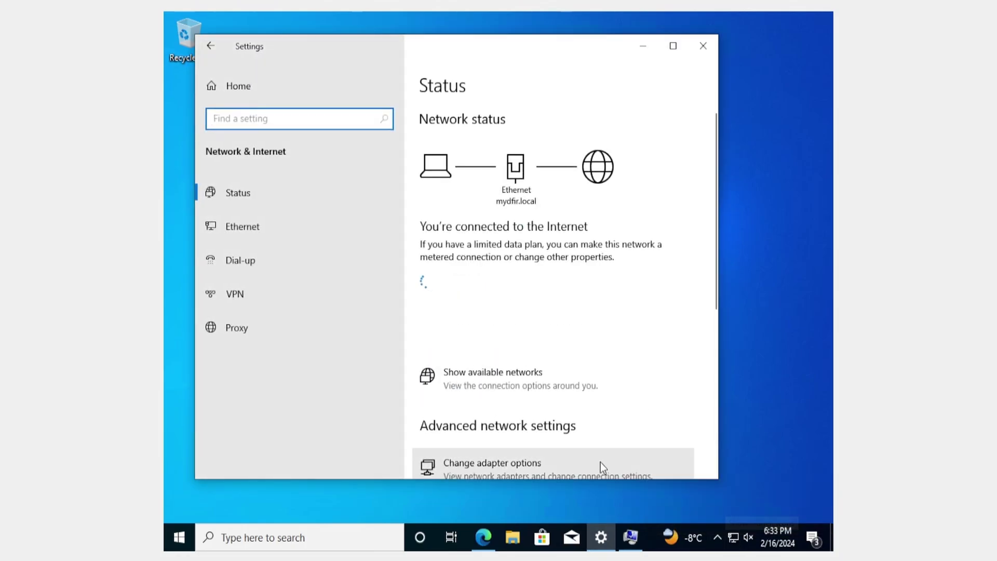
left_click(600, 462)
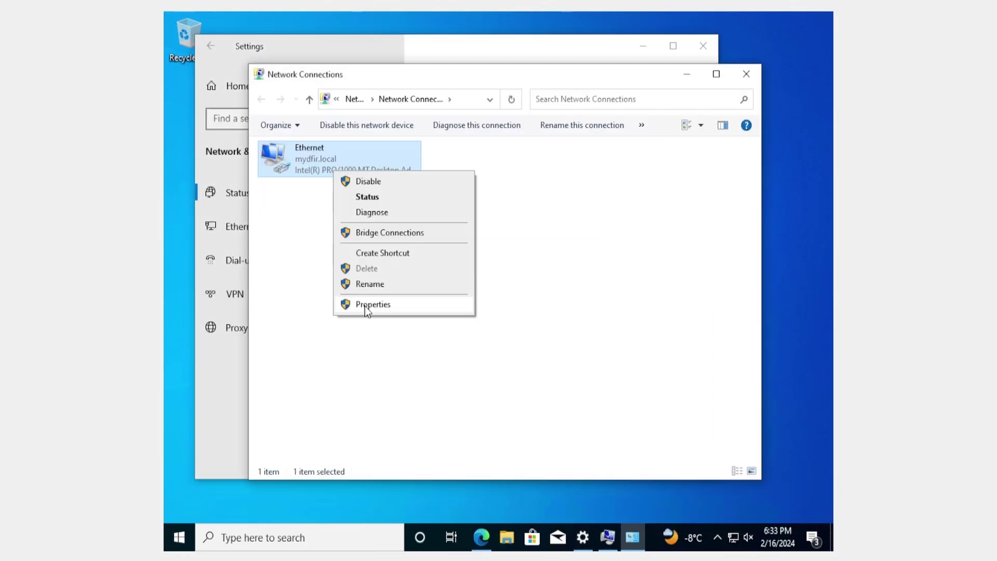
left_click(370, 305)
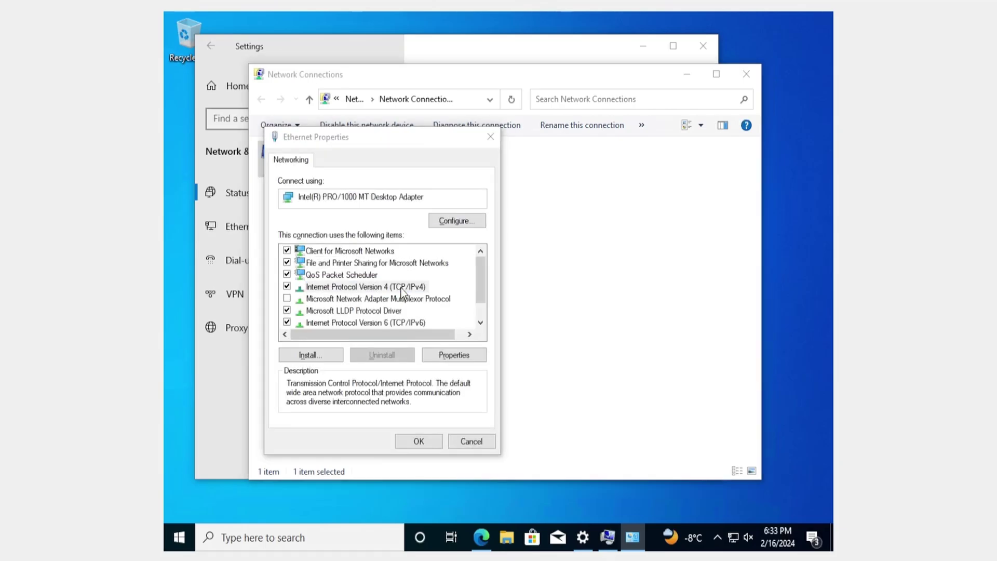
double_click(403, 288)
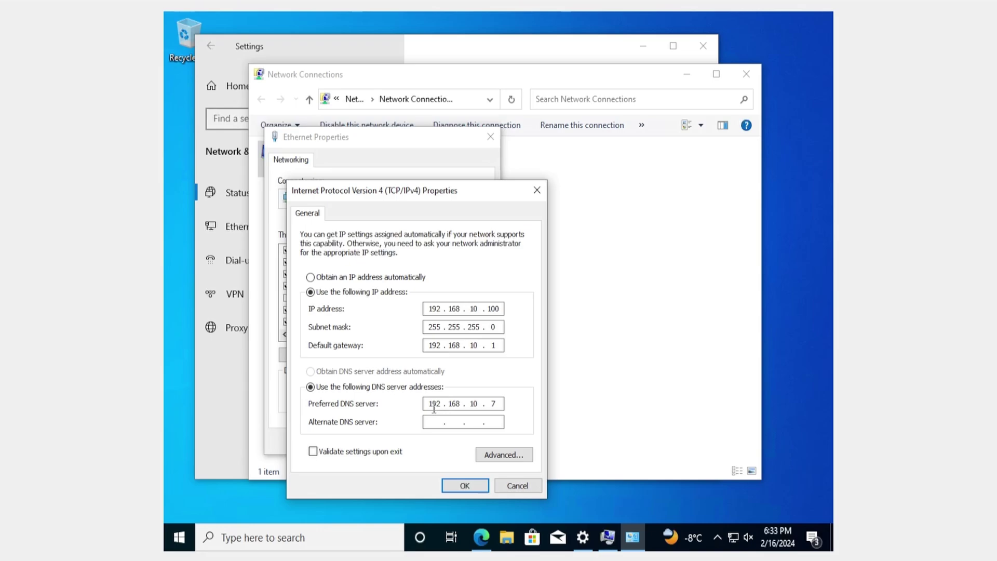
left_click_drag(434, 408, 456, 407)
Toggle the adapter's IPv4 between automatic and static addressing, ending on static
left_click(386, 277)
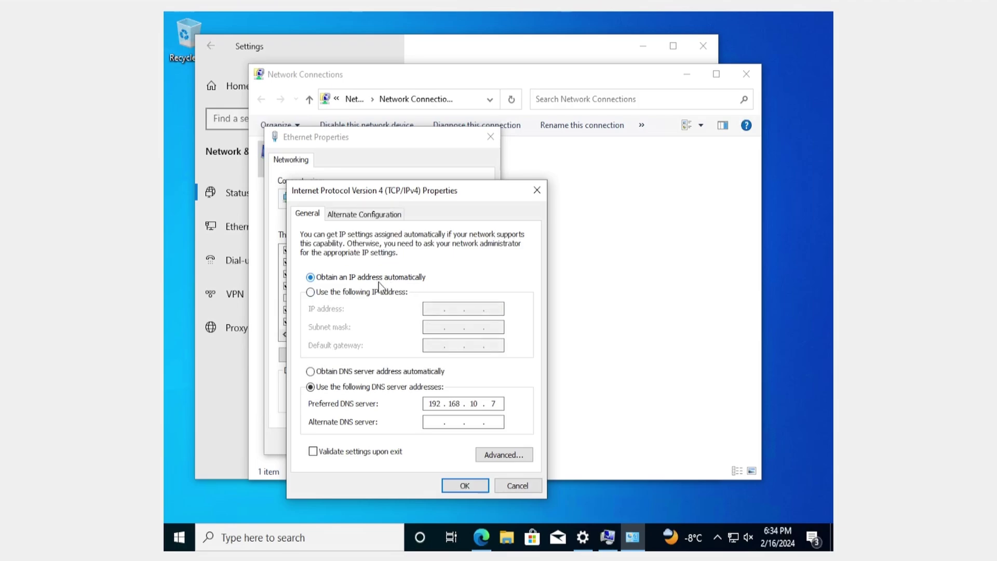
left_click(381, 294)
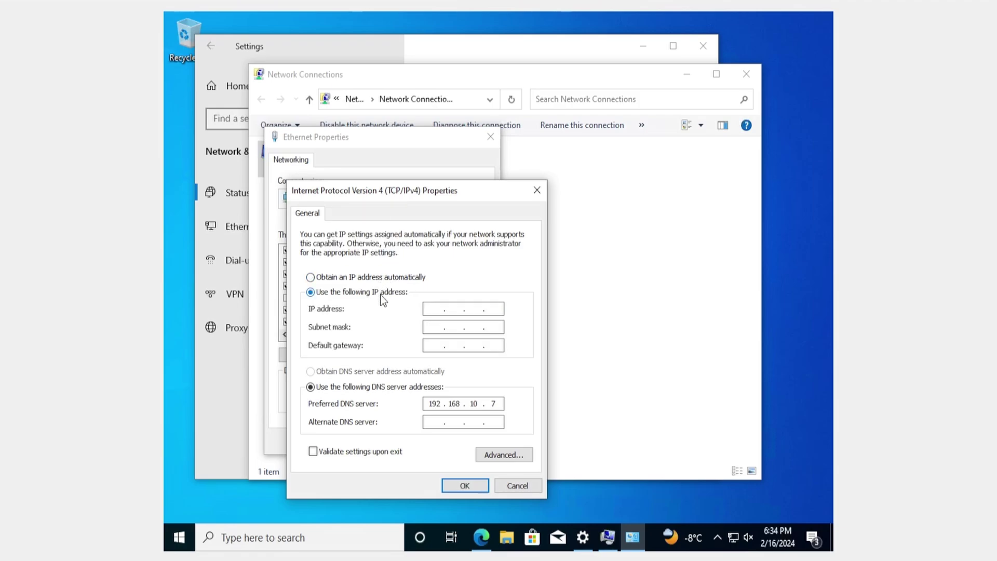
left_click(382, 283)
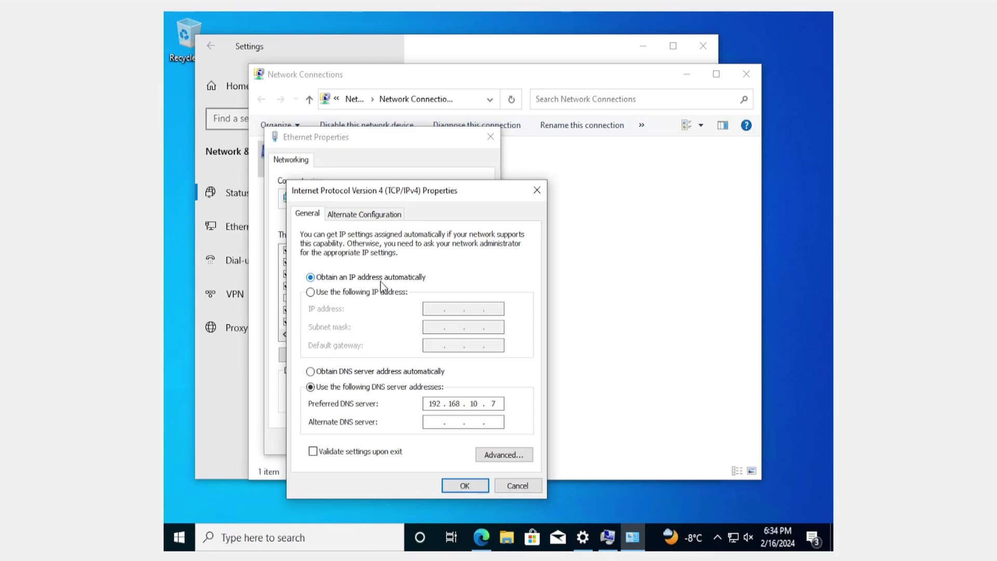
left_click(384, 293)
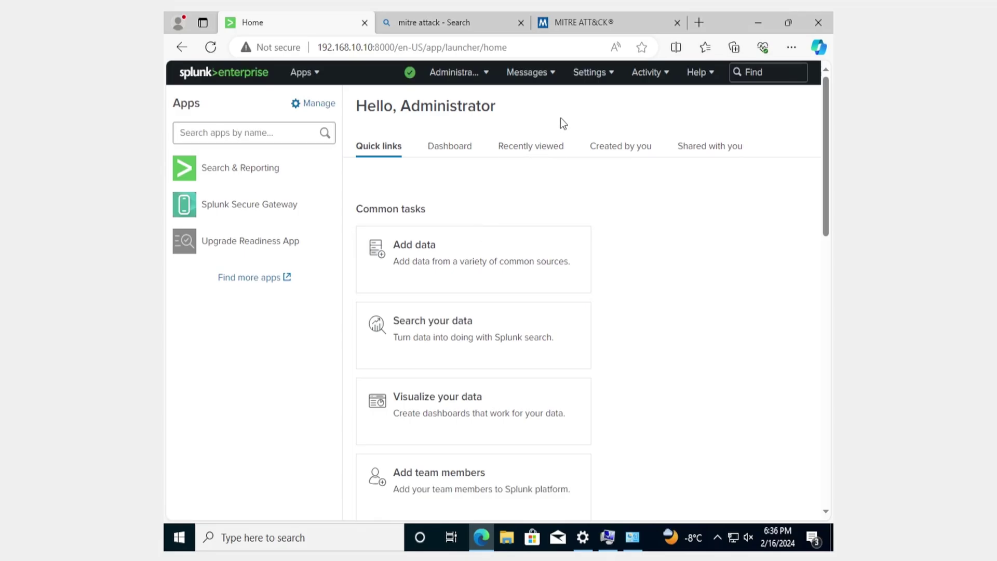
Open Settings > Indexes and find the endpoint index with 36.9K events
left_click(581, 82)
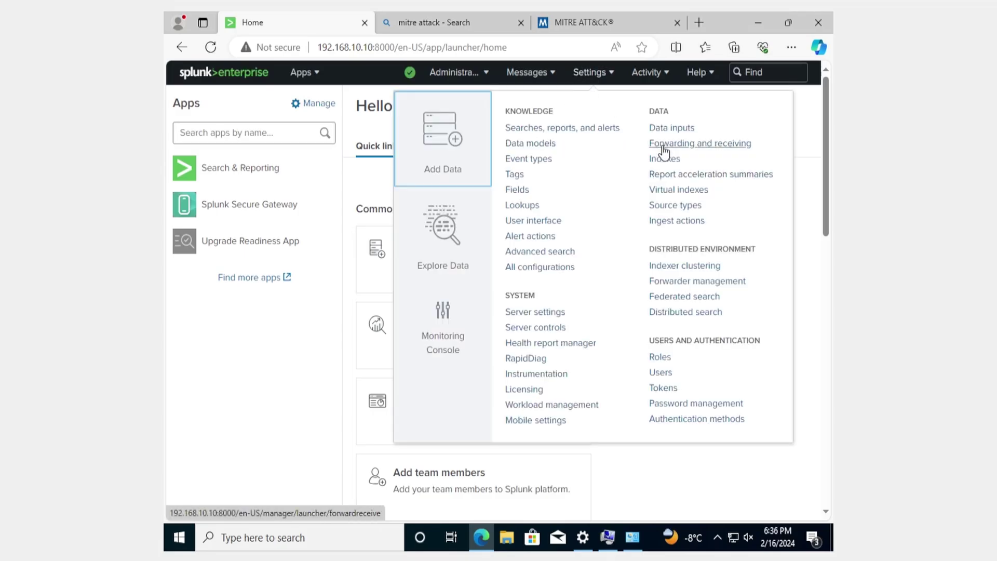
left_click(665, 159)
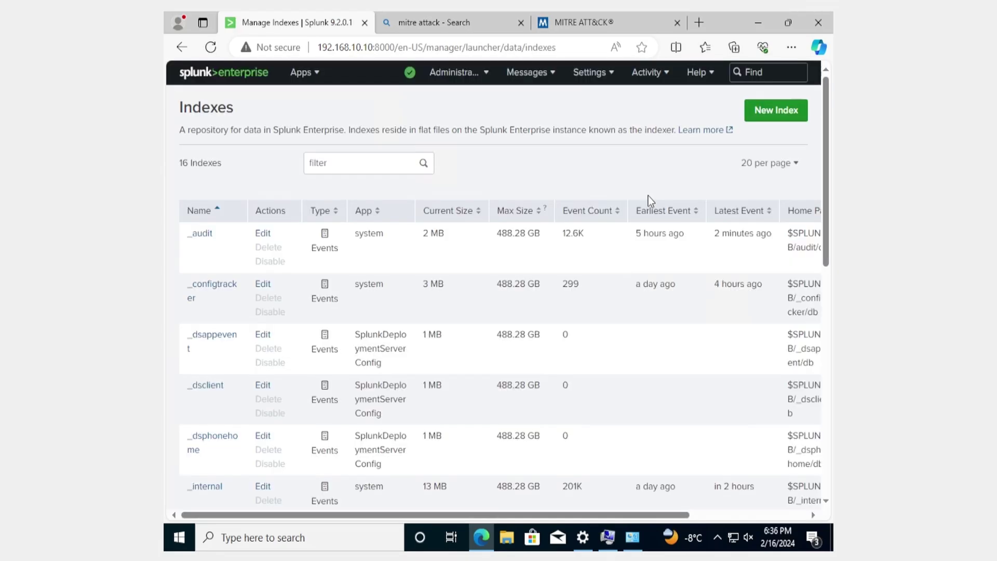
scroll(564, 263, "down", 2)
scroll(442, 304, "down", 4)
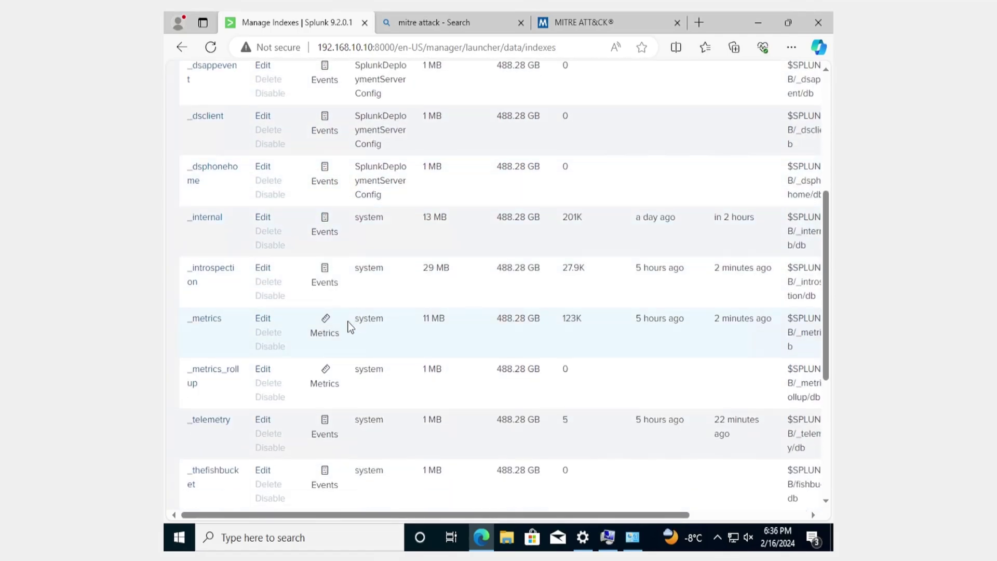
scroll(332, 325, "down", 3)
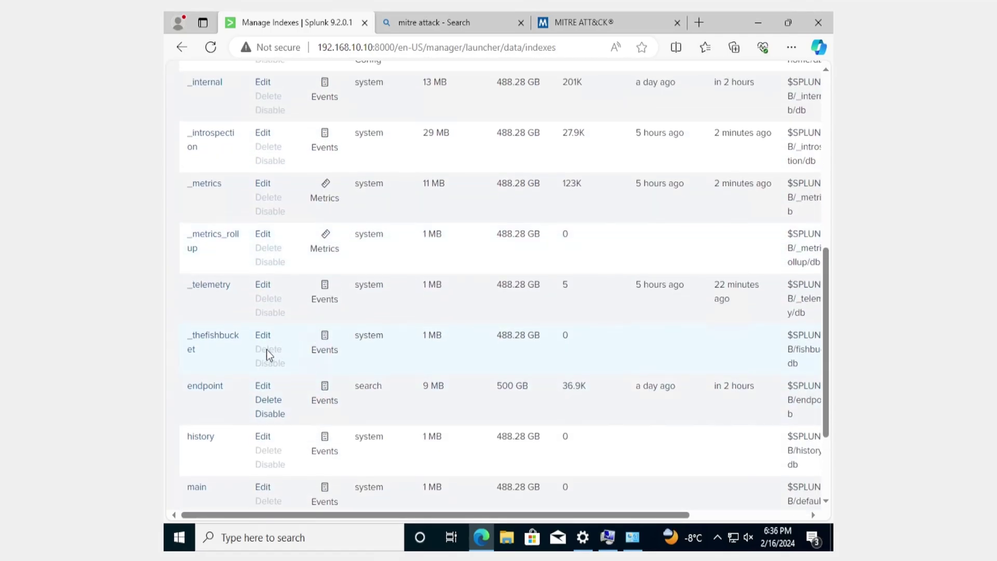
left_click_drag(211, 396, 189, 394)
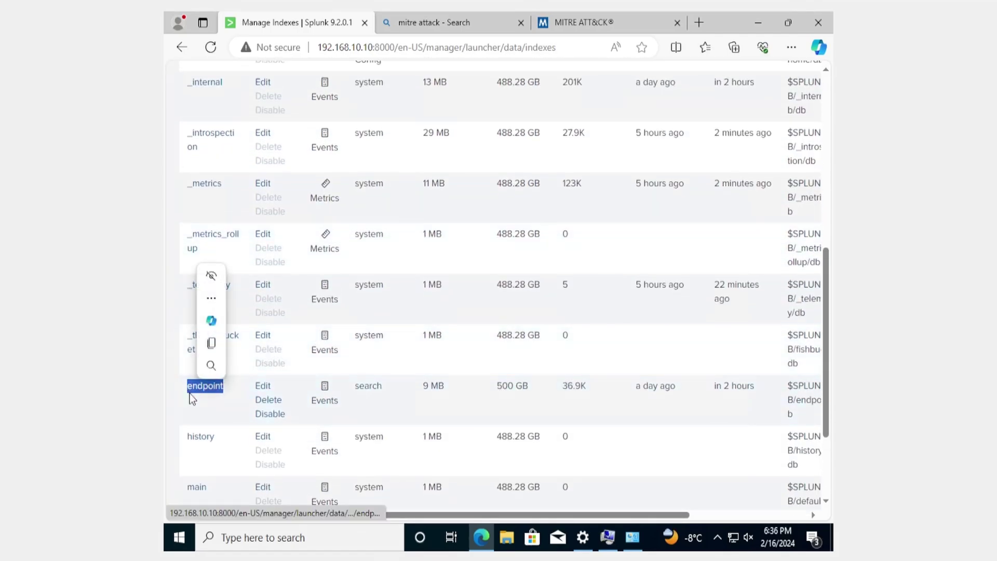
key("ctrl+c")
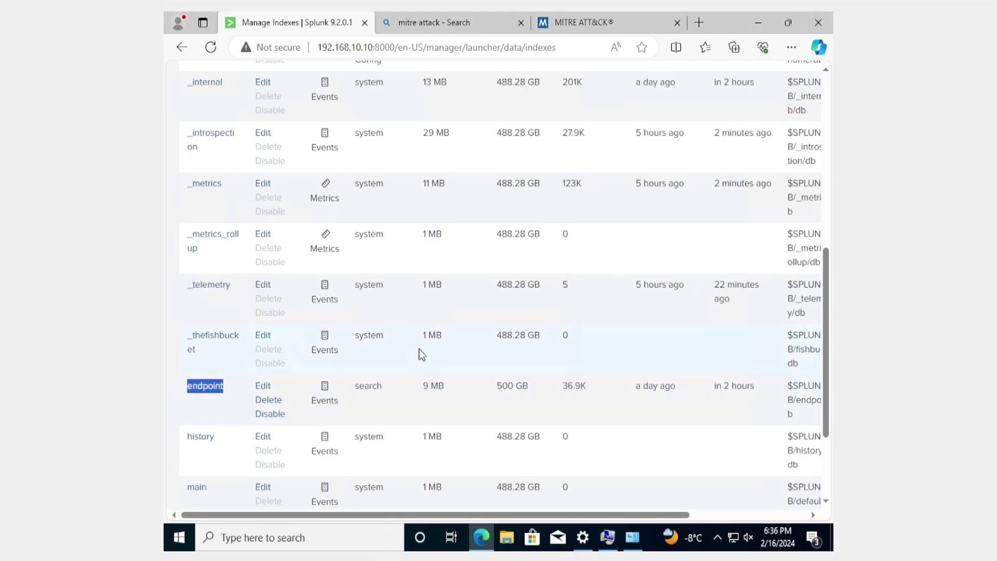
scroll(419, 349, "up", 9)
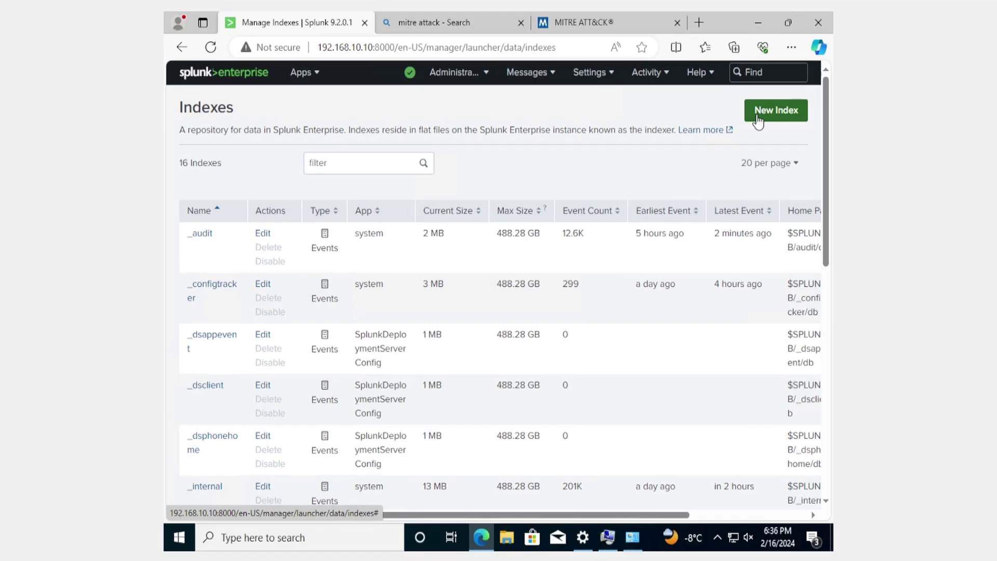
Open Forwarding and receiving's receiving configuration and confirm port 9997 is Enabled
left_click(592, 72)
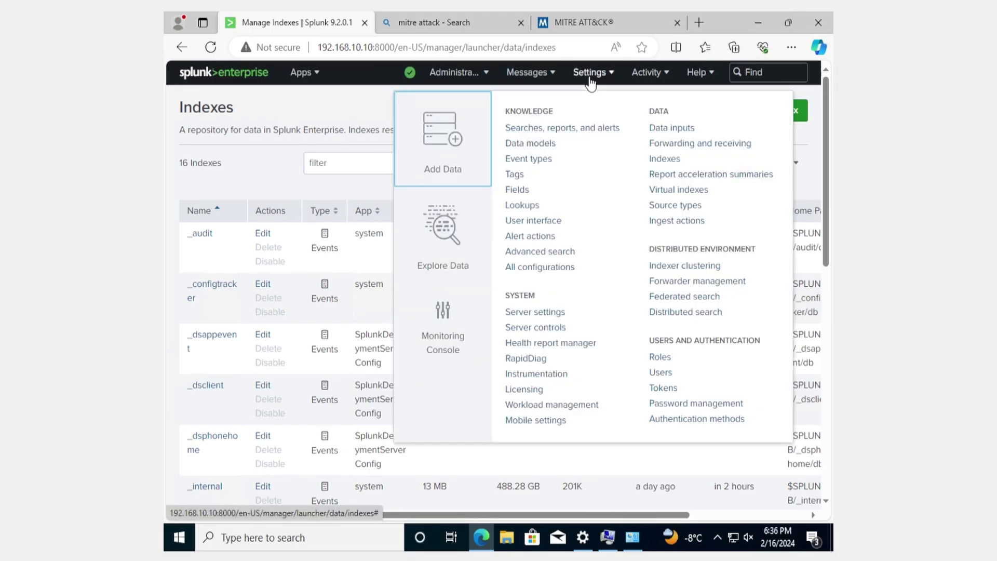
left_click(668, 146)
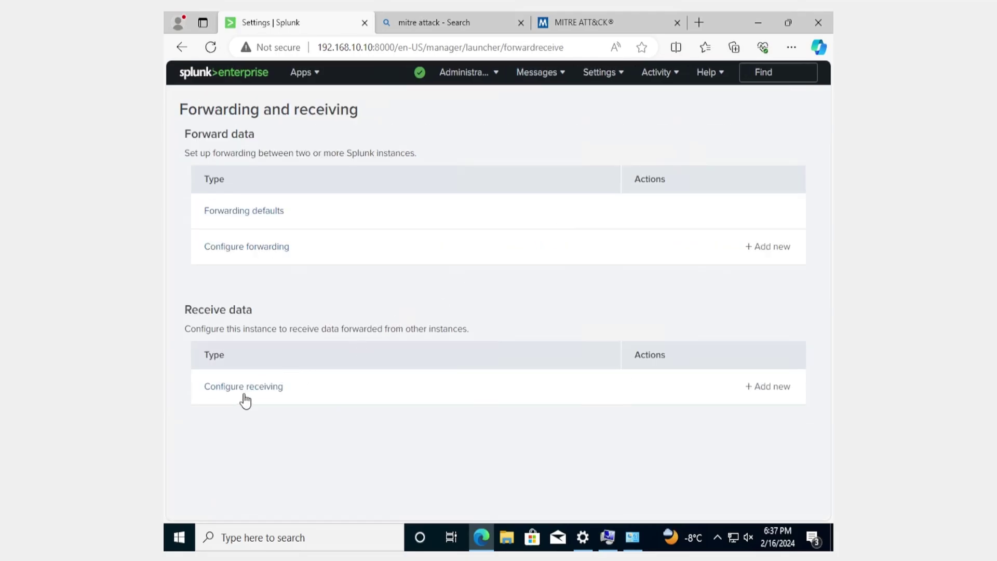
left_click(247, 395)
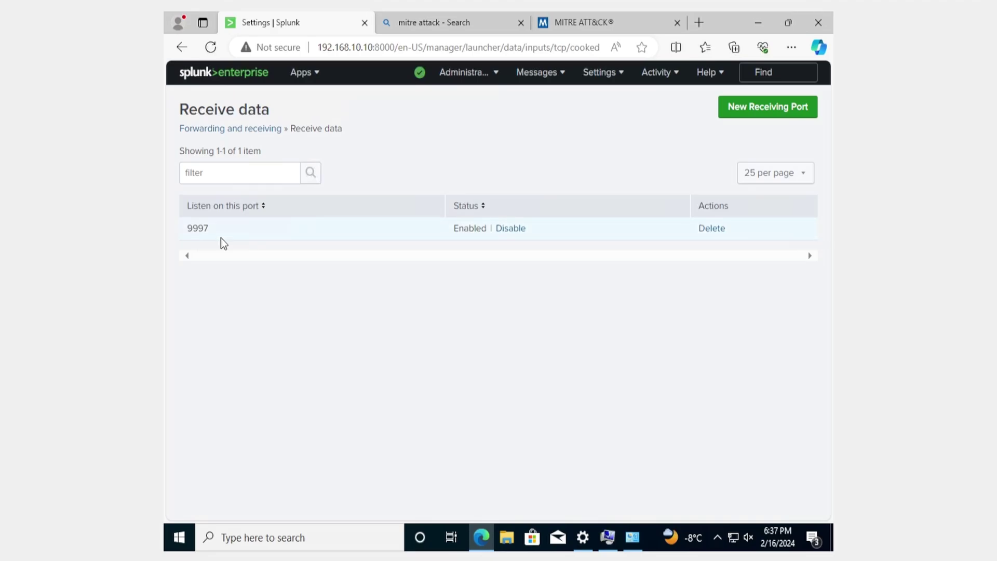
left_click(192, 235)
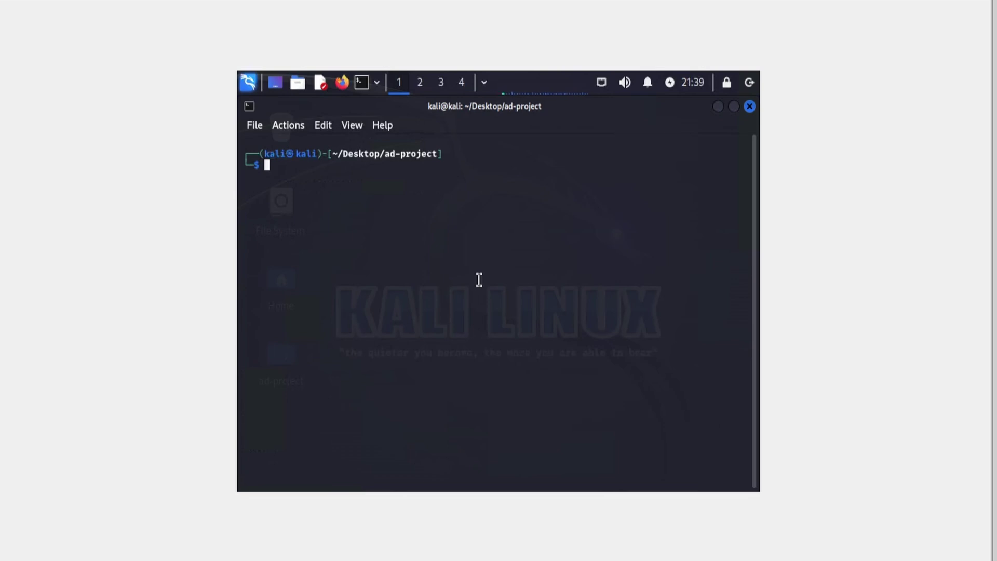
Enter the command nano passwords.txt at the Kali prompt in ~/Desktop/ad-project
type("nano pas")
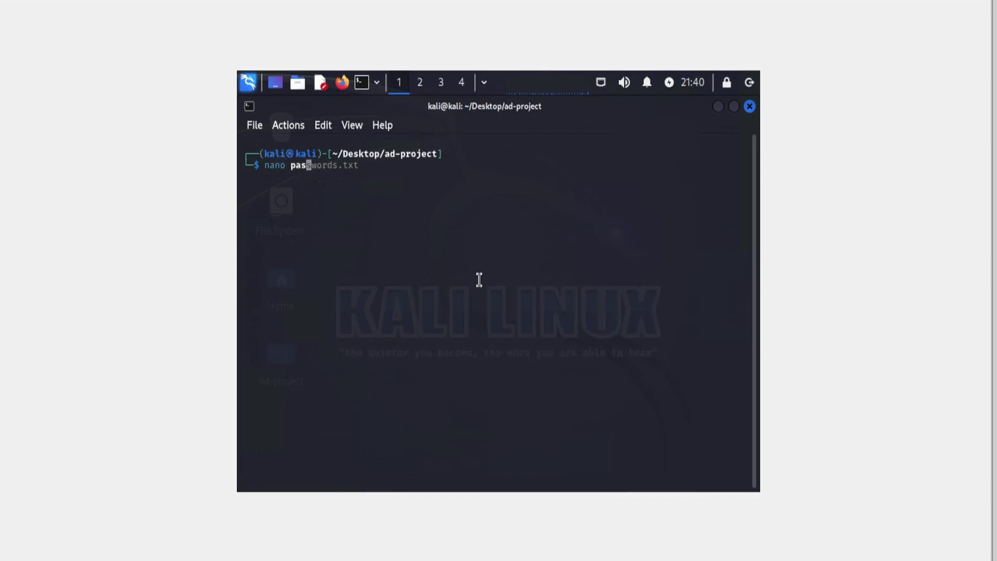